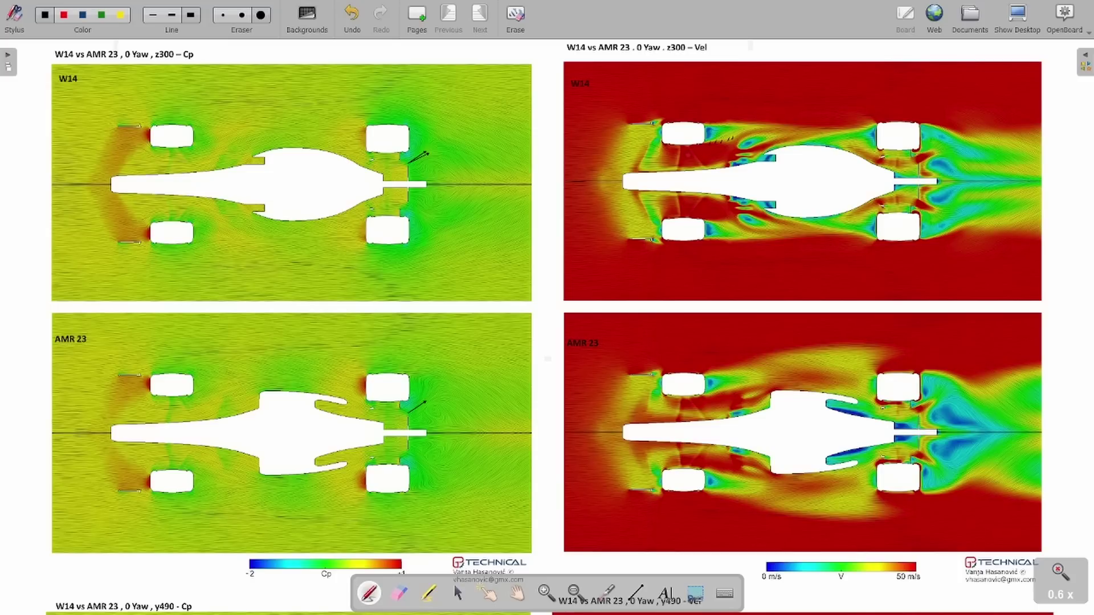
Step: Circle the front-tyre wake in the W14 and AMR 23 velocity plots, undoing a stray hook
{"action": "mouse_move", "coordinate": [716, 143]}
{"action": "left_mouse_down"}
{"action": "mouse_move", "coordinate": [750, 126]}
{"action": "mouse_move", "coordinate": [703, 127]}
{"action": "left_mouse_up"}
{"action": "mouse_move", "coordinate": [706, 396]}
{"action": "left_mouse_down"}
{"action": "mouse_move", "coordinate": [763, 376]}
{"action": "mouse_move", "coordinate": [738, 370]}
{"action": "mouse_move", "coordinate": [755, 368]}
{"action": "mouse_move", "coordinate": [759, 382]}
{"action": "left_mouse_up"}
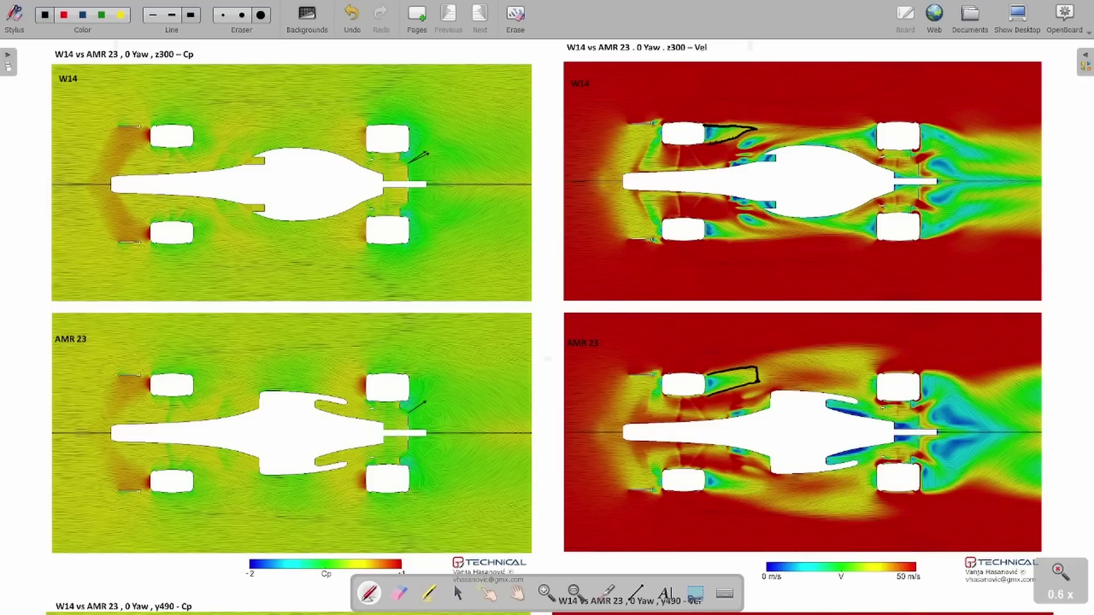
{"action": "left_click_drag", "start_coordinate": [785, 134], "coordinate": [792, 135]}
{"action": "key", "text": "ctrl+z"}
Step: Draw strokes under the AMR 23 label and along its sidepod outline, removing the last one
{"action": "mouse_move", "coordinate": [567, 354]}
{"action": "left_mouse_down"}
{"action": "mouse_move", "coordinate": [592, 347]}
{"action": "mouse_move", "coordinate": [596, 358]}
{"action": "left_mouse_up"}
{"action": "left_click_drag", "start_coordinate": [720, 404], "coordinate": [756, 386]}
{"action": "left_click_drag", "start_coordinate": [761, 394], "coordinate": [776, 379]}
{"action": "left_click_drag", "start_coordinate": [771, 394], "coordinate": [788, 390]}
{"action": "key", "text": "ctrl+z"}
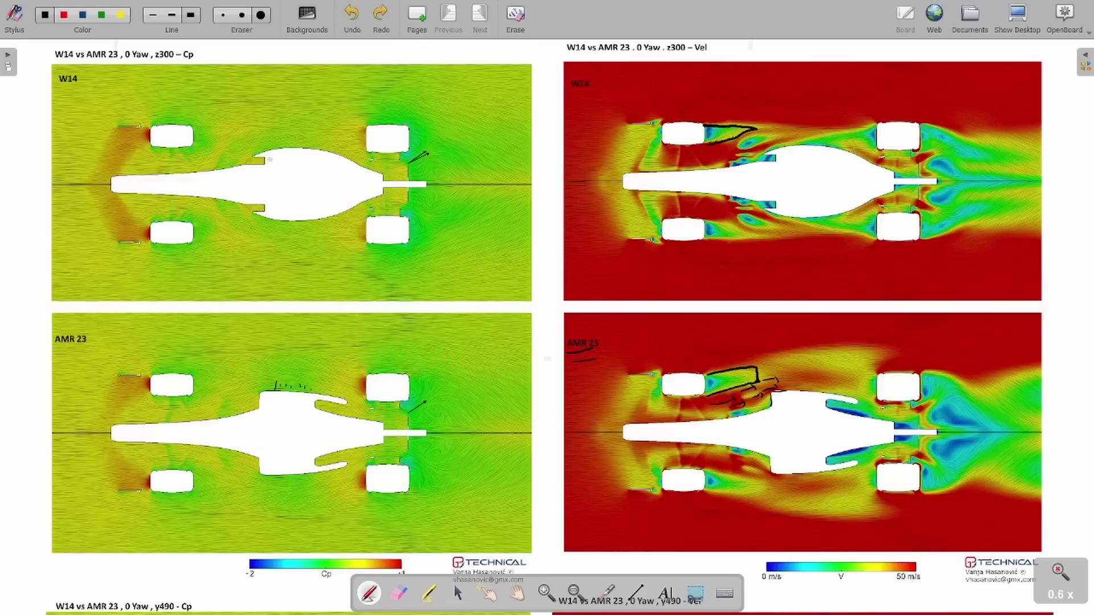
Step: Tick the W14 sidepod and sketch flow arrows above the AMR 23 sidepod in the velocity plot
{"action": "left_click_drag", "start_coordinate": [256, 154], "coordinate": [271, 146]}
{"action": "left_click_drag", "start_coordinate": [701, 348], "coordinate": [797, 377]}
{"action": "mouse_move", "coordinate": [792, 375]}
{"action": "left_mouse_down"}
{"action": "mouse_move", "coordinate": [797, 386]}
{"action": "mouse_move", "coordinate": [821, 379]}
{"action": "left_mouse_up"}
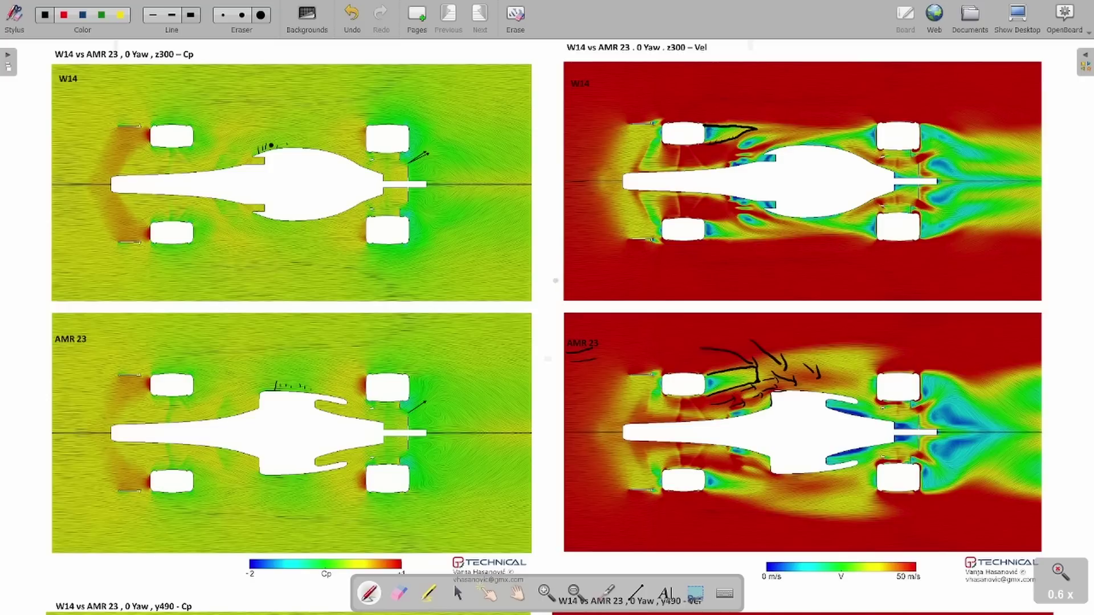
{"action": "key", "text": "ctrl+z"}
{"action": "key", "text": "ctrl+y"}
Step: Add three tick marks on the AMR 23 sidepod in the pressure plot
{"action": "left_click_drag", "start_coordinate": [273, 396], "coordinate": [272, 402]}
{"action": "left_click_drag", "start_coordinate": [278, 398], "coordinate": [278, 402]}
{"action": "left_click_drag", "start_coordinate": [285, 399], "coordinate": [284, 402]}
Step: Draw arrows over the AMR 23 sidepod rear and bracket the fronts of both cars' rear tyres
{"action": "left_click_drag", "start_coordinate": [836, 380], "coordinate": [865, 404]}
{"action": "mouse_move", "coordinate": [860, 400]}
{"action": "left_mouse_down"}
{"action": "mouse_move", "coordinate": [872, 410]}
{"action": "mouse_move", "coordinate": [871, 392]}
{"action": "left_mouse_up"}
{"action": "left_click_drag", "start_coordinate": [361, 373], "coordinate": [368, 401]}
{"action": "left_click_drag", "start_coordinate": [367, 125], "coordinate": [366, 148]}
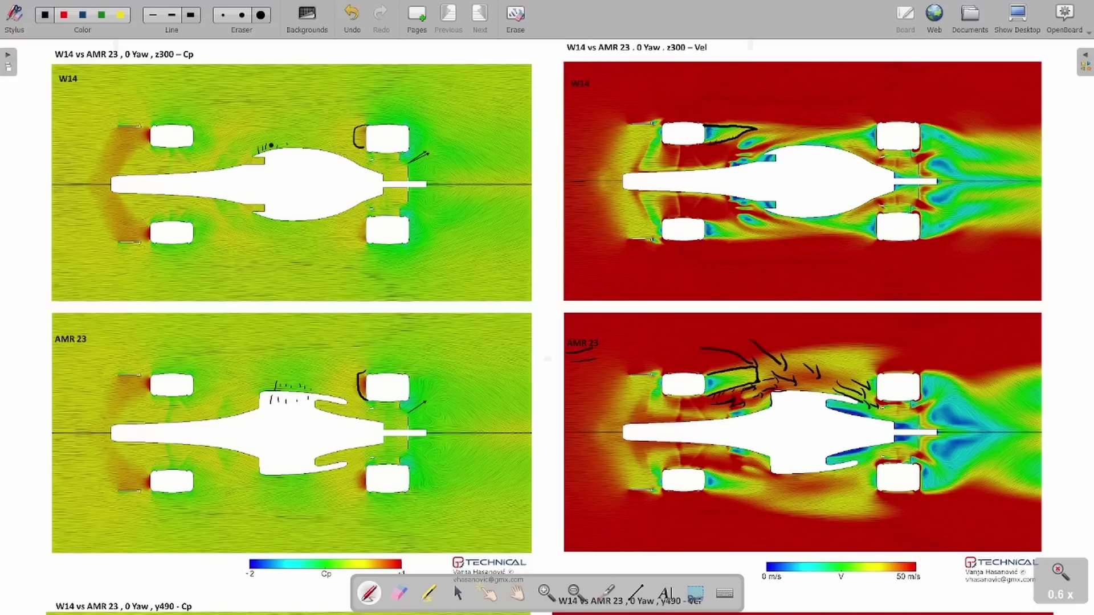
{"action": "mouse_move", "coordinate": [381, 491]}
{"action": "left_mouse_down"}
{"action": "mouse_move", "coordinate": [354, 497]}
{"action": "mouse_move", "coordinate": [372, 470]}
{"action": "left_mouse_up"}
Step: Remove the rear-tyre brackets and a stray mark on the W14 velocity plot
{"action": "key", "text": "ctrl+z"}
{"action": "key", "text": "ctrl+z"}
{"action": "key", "text": "ctrl+z"}
{"action": "left_click_drag", "start_coordinate": [781, 146], "coordinate": [790, 142]}
{"action": "key", "text": "ctrl+z"}
Step: Trace the top edges of the W14 and AMR 23 sidepods in the pressure plots
{"action": "left_click_drag", "start_coordinate": [264, 392], "coordinate": [259, 410]}
{"action": "left_click_drag", "start_coordinate": [258, 154], "coordinate": [341, 155]}
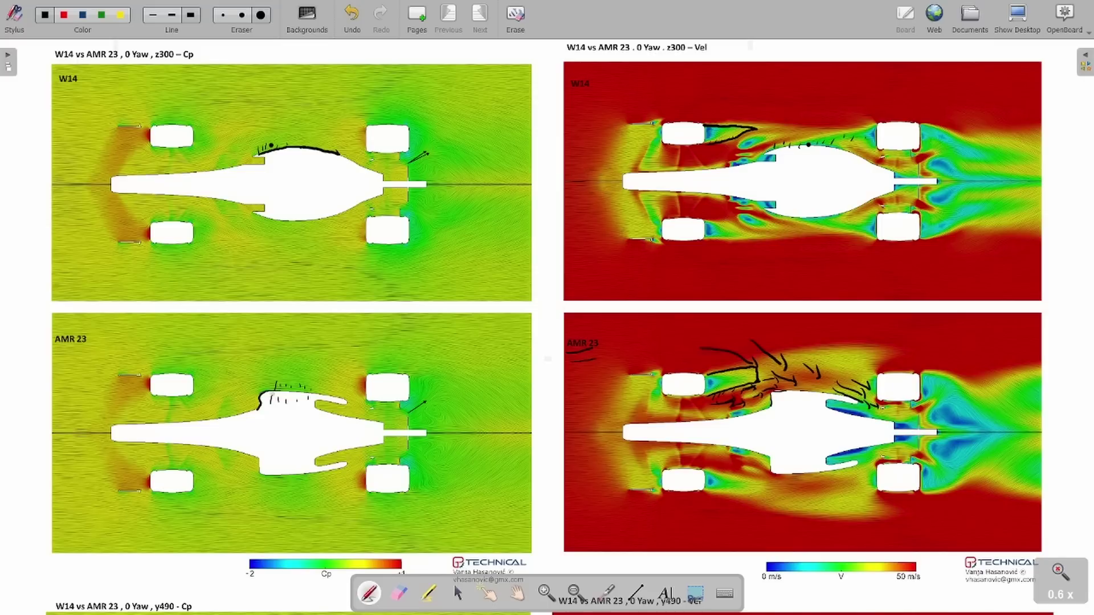
{"action": "left_click_drag", "start_coordinate": [270, 393], "coordinate": [324, 394]}
Step: Bracket the AMR 23 and W14 lower rear wheels in the velocity plots, plus a stroke by the W14 rear-tyre arrow
{"action": "mouse_move", "coordinate": [872, 471]}
{"action": "left_mouse_down"}
{"action": "mouse_move", "coordinate": [874, 458]}
{"action": "mouse_move", "coordinate": [900, 467]}
{"action": "left_mouse_up"}
{"action": "mouse_move", "coordinate": [875, 219]}
{"action": "left_mouse_down"}
{"action": "mouse_move", "coordinate": [892, 209]}
{"action": "mouse_move", "coordinate": [890, 221]}
{"action": "left_mouse_up"}
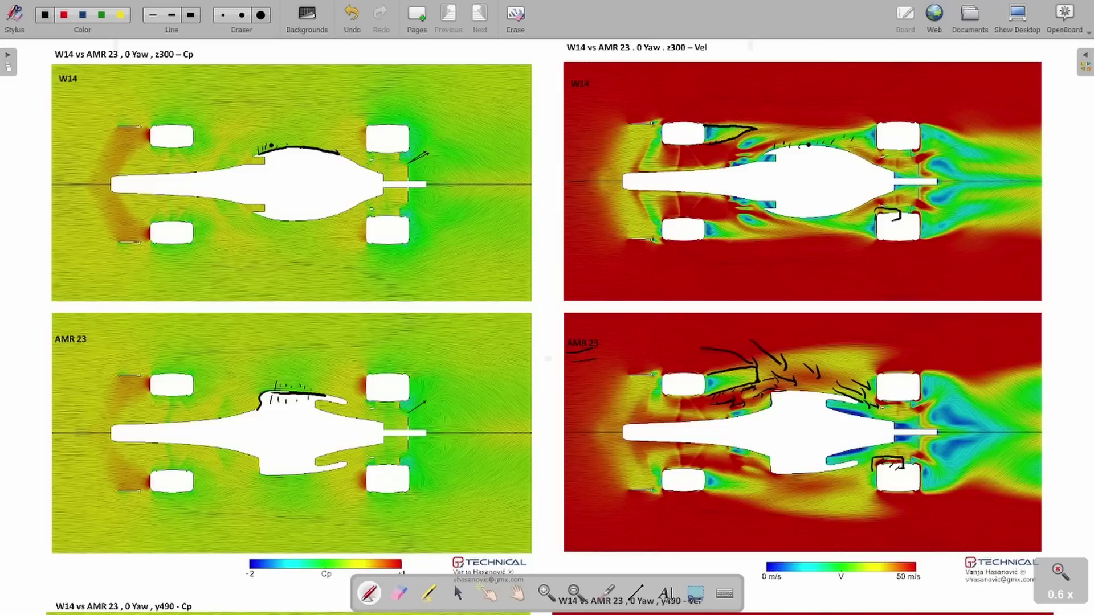
{"action": "key", "text": "ctrl+z"}
{"action": "key", "text": "ctrl+y"}
{"action": "left_click_drag", "start_coordinate": [420, 138], "coordinate": [420, 144]}
Step: Mark the W14 rear wheel's inner edge and add a short AMR 23 stroke, dropping a zigzag
{"action": "left_click_drag", "start_coordinate": [905, 196], "coordinate": [907, 208]}
{"action": "left_click_drag", "start_coordinate": [836, 410], "coordinate": [868, 416]}
{"action": "key", "text": "ctrl+z"}
{"action": "left_click_drag", "start_coordinate": [847, 423], "coordinate": [865, 429]}
Step: Clear stray pen strokes, including a trial arrow drawn above the W14 car
{"action": "scroll", "coordinate": [547, 308], "scroll_direction": "down", "scroll_amount": 5}
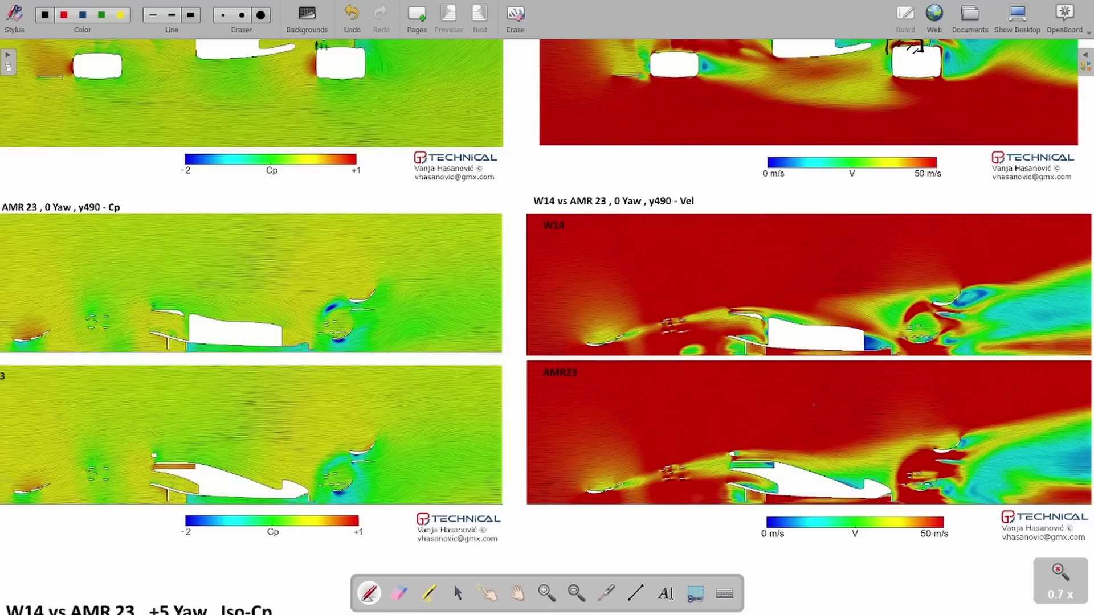
{"action": "key", "text": "ctrl+z"}
{"action": "mouse_move", "coordinate": [729, 297]}
{"action": "left_mouse_down"}
{"action": "mouse_move", "coordinate": [758, 300]}
{"action": "mouse_move", "coordinate": [757, 312]}
{"action": "mouse_move", "coordinate": [784, 302]}
{"action": "mouse_move", "coordinate": [786, 316]}
{"action": "mouse_move", "coordinate": [810, 303]}
{"action": "mouse_move", "coordinate": [829, 319]}
{"action": "mouse_move", "coordinate": [848, 311]}
{"action": "mouse_move", "coordinate": [882, 335]}
{"action": "mouse_move", "coordinate": [877, 350]}
{"action": "left_mouse_up"}
{"action": "key", "text": "ctrl+z"}
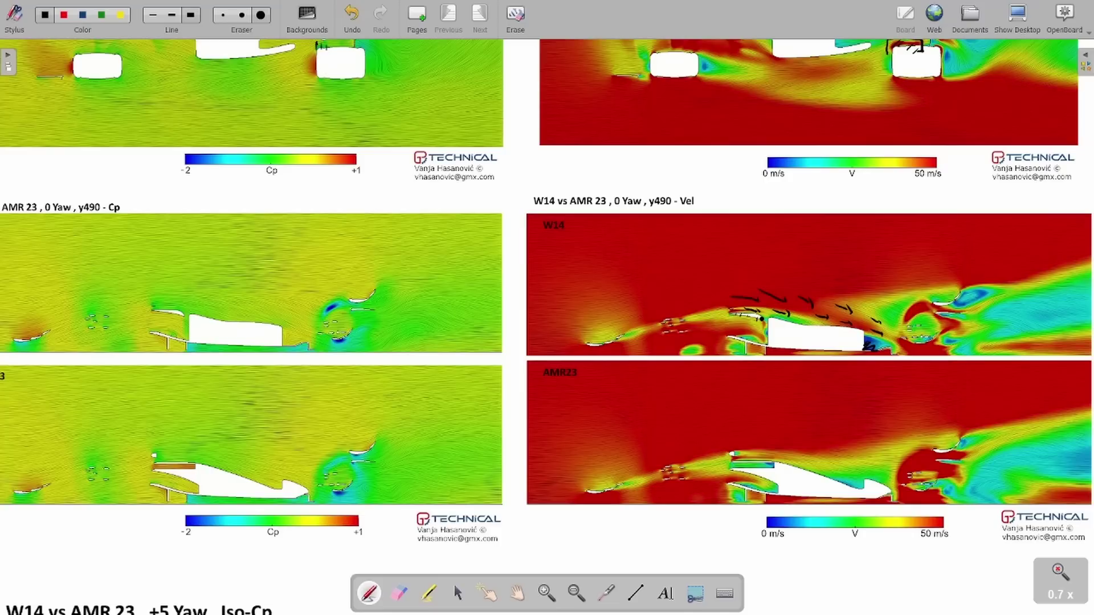
{"action": "key", "text": "ctrl+z"}
Step: Draw a flow arc and arrows running over and down the AMR23 bodywork's rear slope
{"action": "left_click_drag", "start_coordinate": [730, 443], "coordinate": [830, 457]}
{"action": "left_click_drag", "start_coordinate": [829, 452], "coordinate": [842, 476]}
{"action": "left_click_drag", "start_coordinate": [844, 469], "coordinate": [858, 489]}
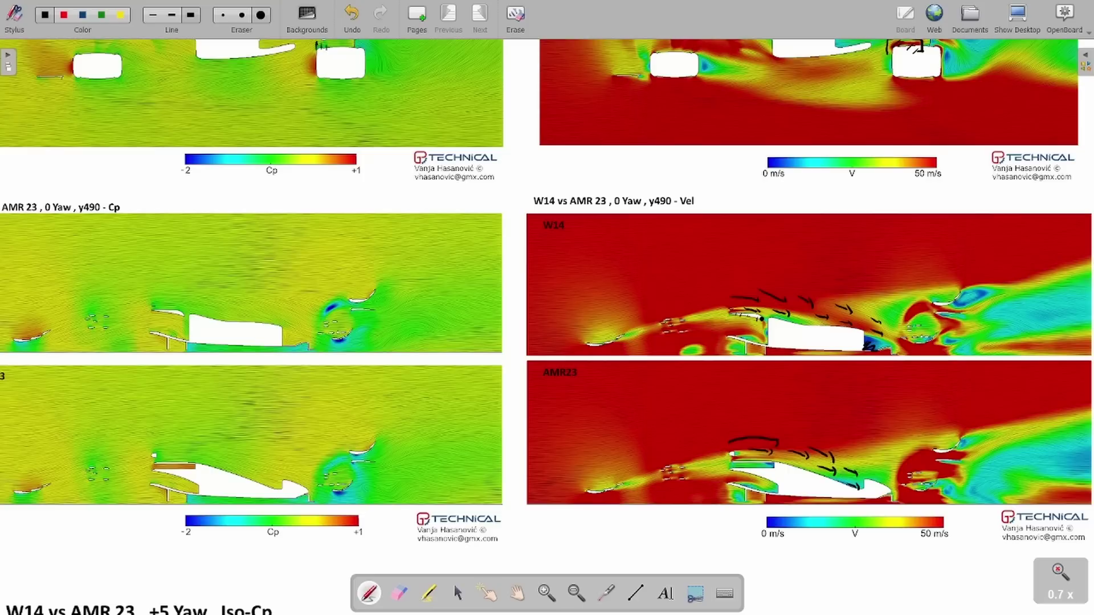
{"action": "mouse_move", "coordinate": [825, 480]}
{"action": "left_mouse_down"}
{"action": "mouse_move", "coordinate": [889, 490]}
{"action": "mouse_move", "coordinate": [842, 495]}
{"action": "left_mouse_up"}
Step: Scroll the board back up to the AMR 23 Iso-Cp car render
{"action": "scroll", "coordinate": [547, 308], "scroll_direction": "up", "scroll_amount": 10}
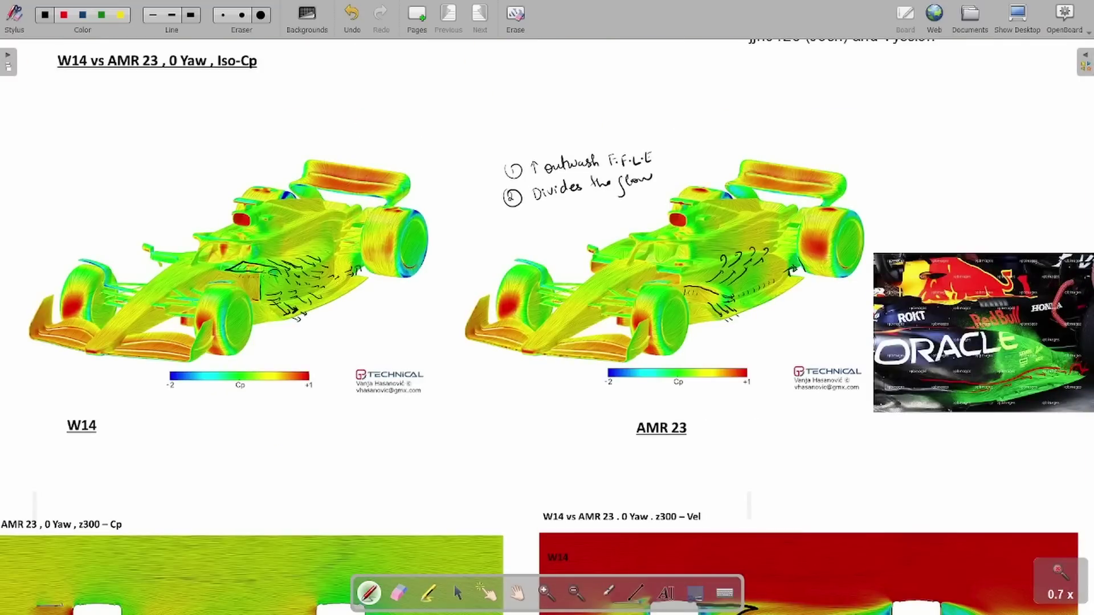
{"action": "scroll", "coordinate": [806, 283], "scroll_direction": "up", "scroll_amount": 6}
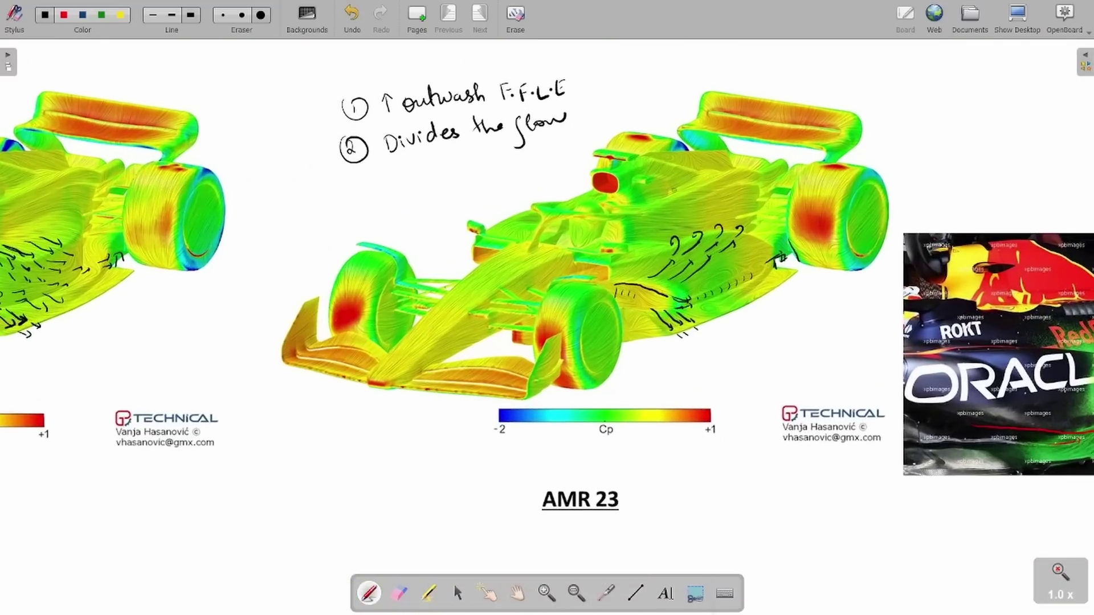
{"action": "scroll", "coordinate": [806, 284], "scroll_direction": "up", "scroll_amount": 1}
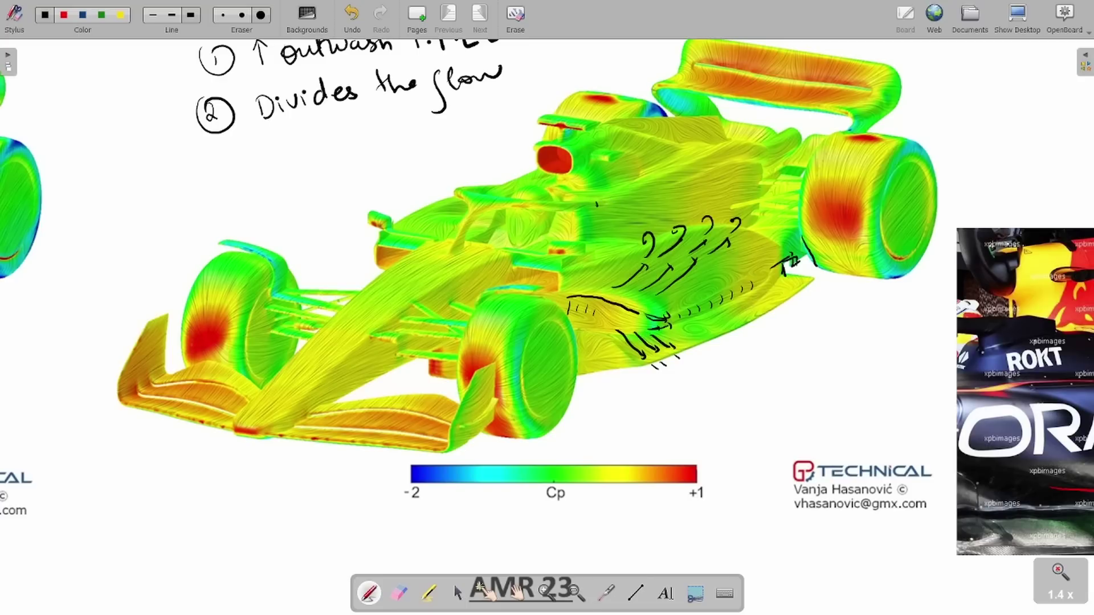
Step: Outline regions on the AMR 23 sidepod, undo one, then add a mark and a rear flow arrow
{"action": "mouse_move", "coordinate": [597, 201]}
{"action": "left_mouse_down"}
{"action": "mouse_move", "coordinate": [677, 195]}
{"action": "mouse_move", "coordinate": [673, 209]}
{"action": "mouse_move", "coordinate": [695, 198]}
{"action": "mouse_move", "coordinate": [690, 209]}
{"action": "left_mouse_up"}
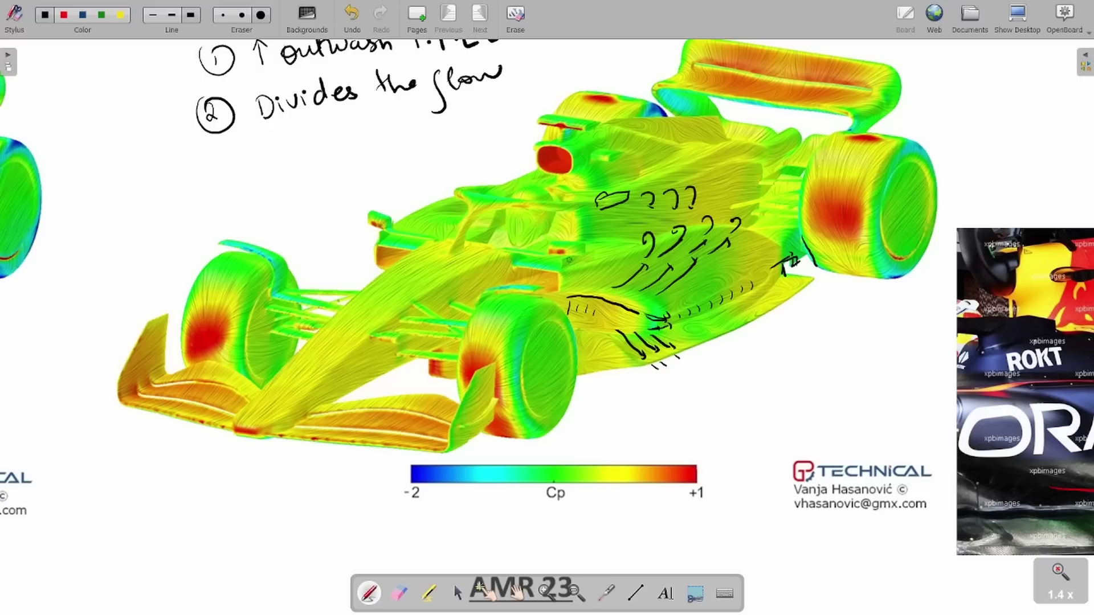
{"action": "mouse_move", "coordinate": [569, 259]}
{"action": "left_mouse_down"}
{"action": "mouse_move", "coordinate": [595, 251]}
{"action": "mouse_move", "coordinate": [571, 269]}
{"action": "mouse_move", "coordinate": [603, 230]}
{"action": "mouse_move", "coordinate": [680, 219]}
{"action": "mouse_move", "coordinate": [675, 233]}
{"action": "left_mouse_up"}
{"action": "key", "text": "ctrl+z"}
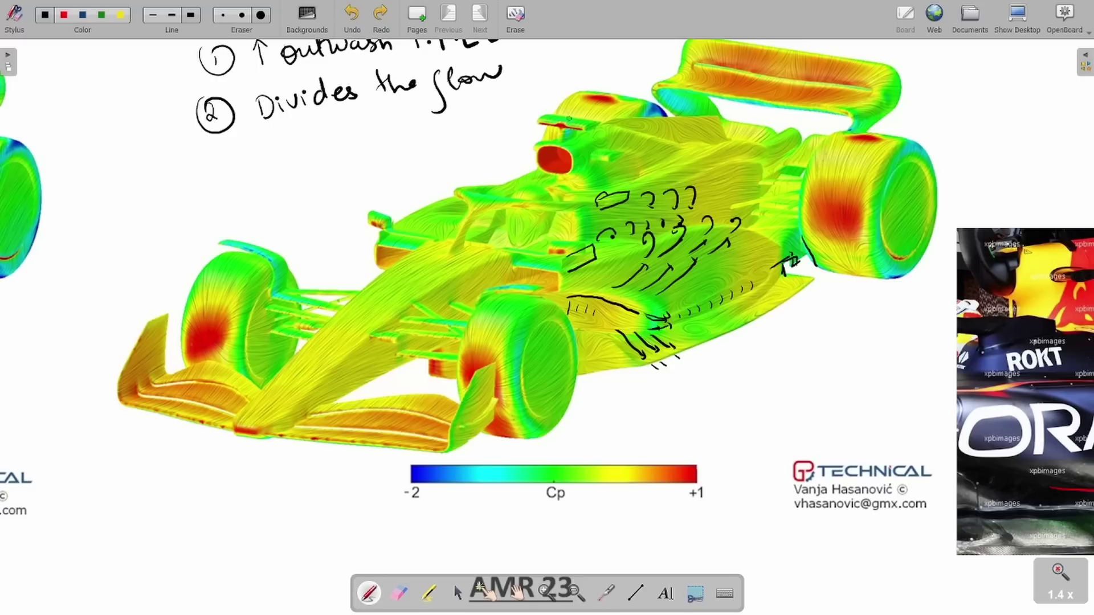
{"action": "left_click", "coordinate": [652, 254]}
{"action": "mouse_move", "coordinate": [755, 232]}
{"action": "left_mouse_down"}
{"action": "mouse_move", "coordinate": [776, 215]}
{"action": "mouse_move", "coordinate": [790, 220]}
{"action": "mouse_move", "coordinate": [764, 216]}
{"action": "mouse_move", "coordinate": [788, 192]}
{"action": "mouse_move", "coordinate": [796, 201]}
{"action": "mouse_move", "coordinate": [783, 185]}
{"action": "left_mouse_up"}
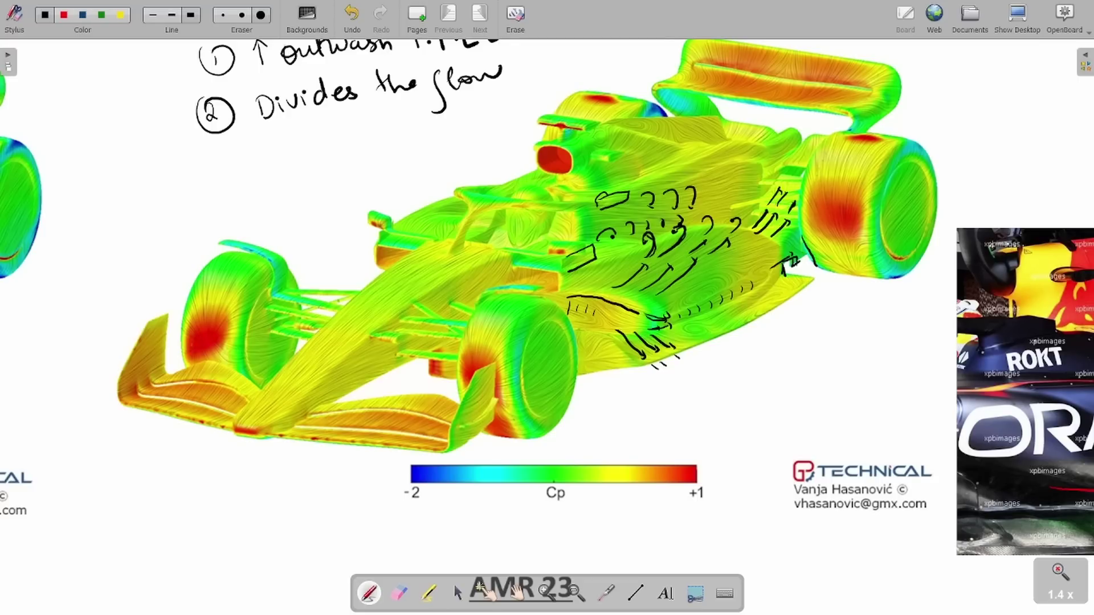